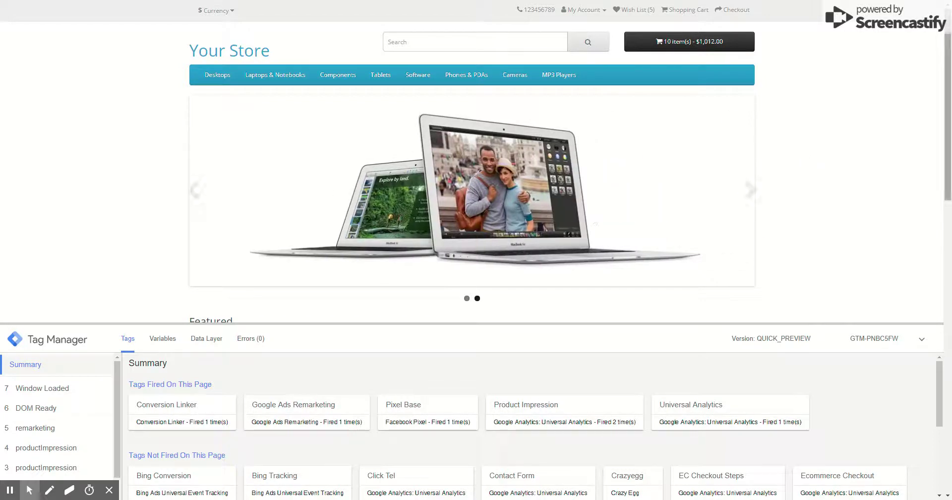
- Look over the store's home page, collapsing the Tag Manager debug pane for a full view and reopening it
scroll(595, 197, down, 15)
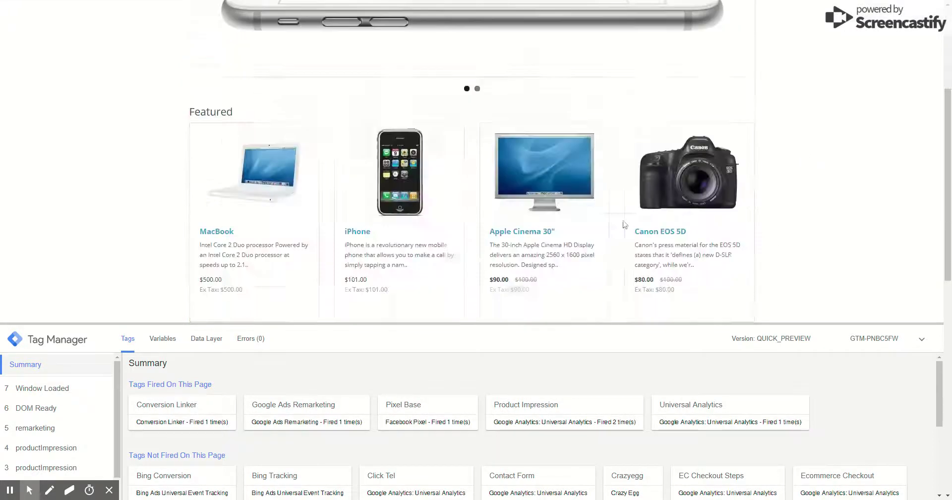
scroll(625, 224, up, 14)
scroll(624, 225, up, 1)
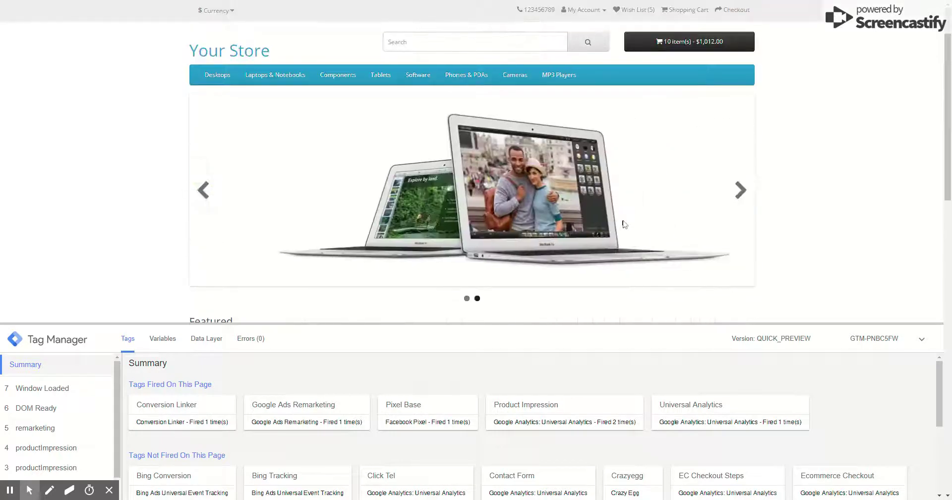
click(930, 342)
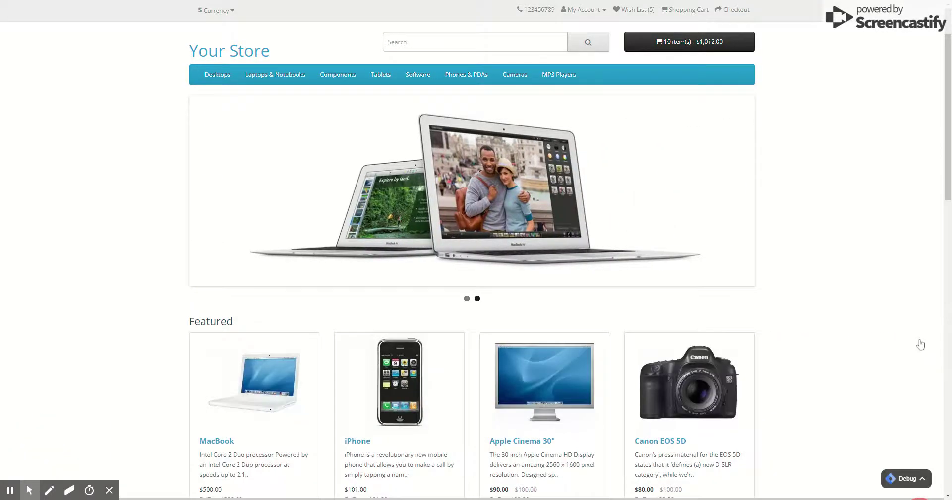
scroll(595, 304, down, 4)
scroll(597, 306, up, 4)
scroll(596, 306, down, 14)
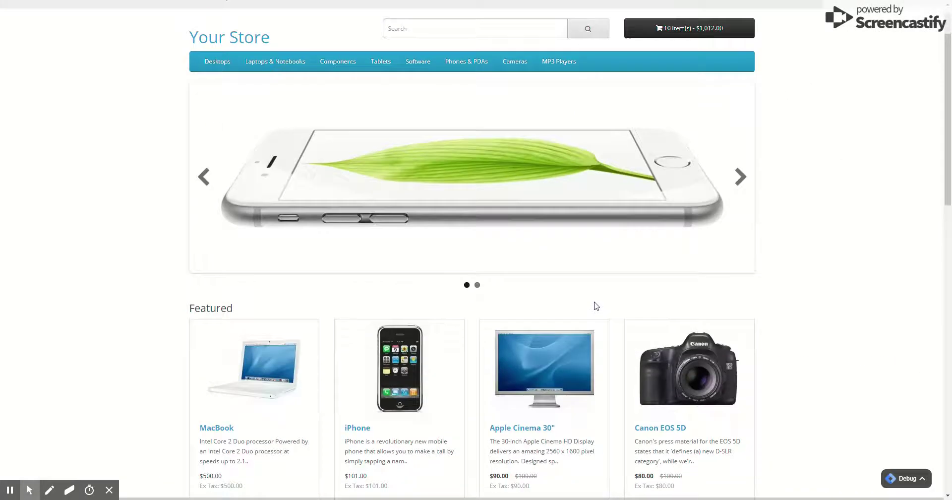
scroll(598, 305, up, 6)
scroll(598, 305, up, 8)
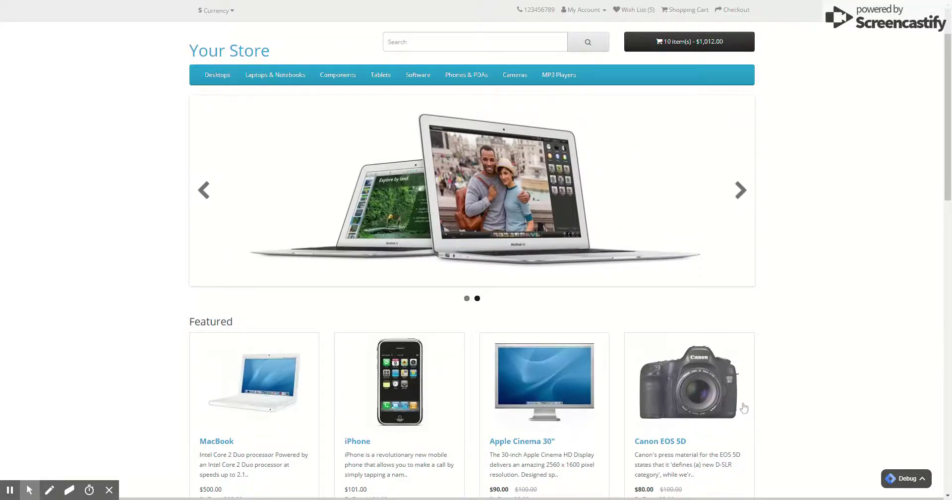
click(923, 480)
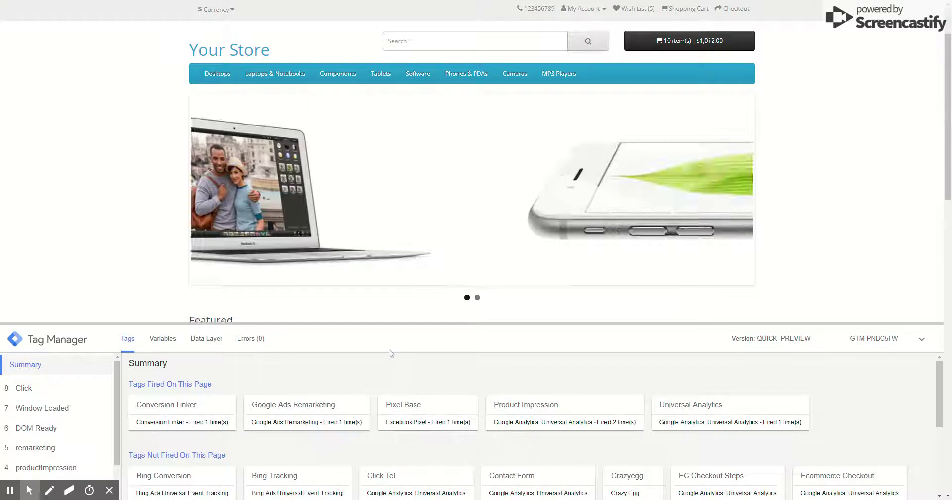
- Open the fired Universal Analytics tag and examine its Google Analytics settings
scroll(345, 307, down, 5)
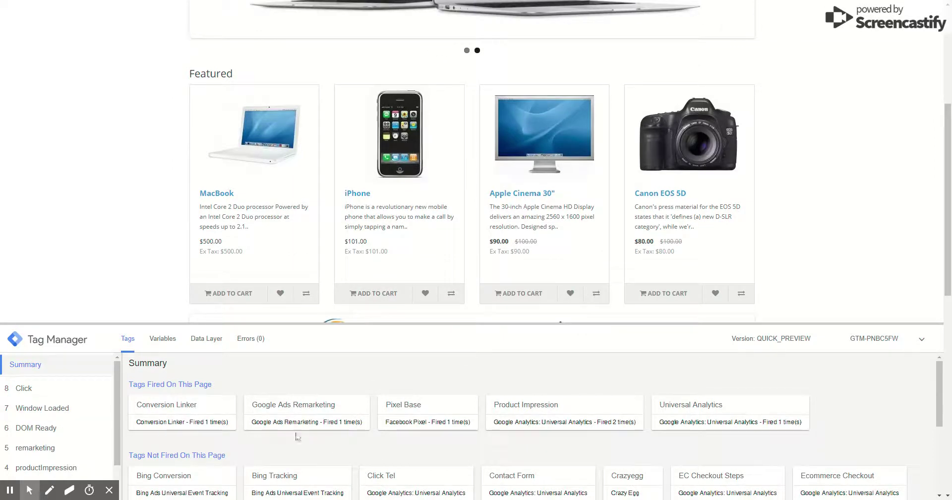
click(677, 413)
scroll(679, 413, down, 5)
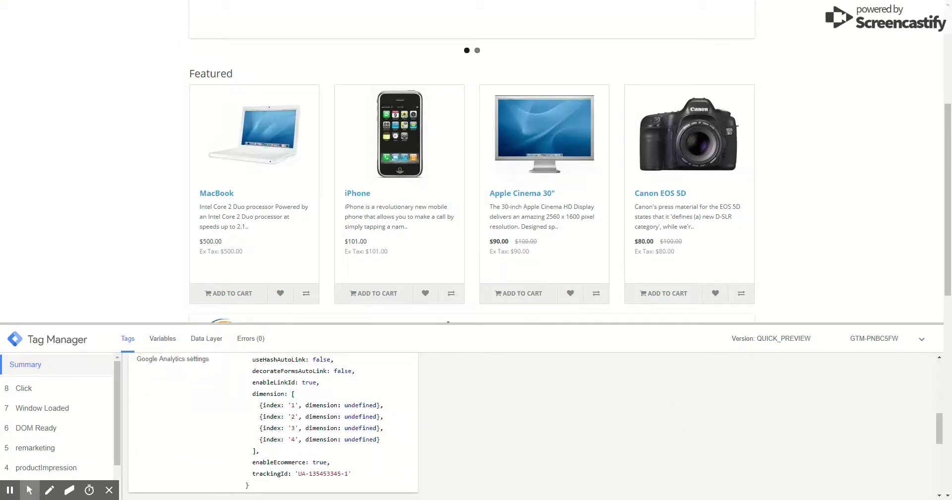
scroll(446, 397, up, 5)
- Examine the product impression entries in the data layer, and return to the summary of fired tags
click(214, 341)
scroll(534, 424, down, 5)
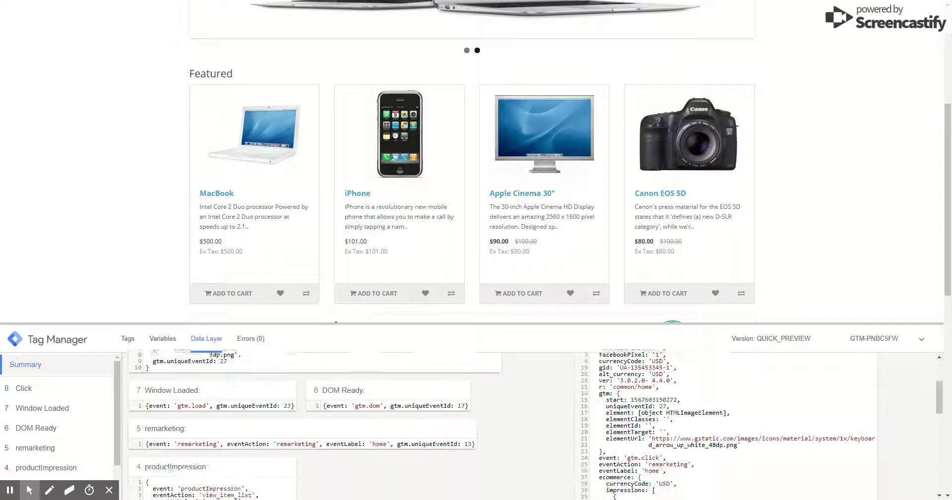
scroll(535, 424, down, 10)
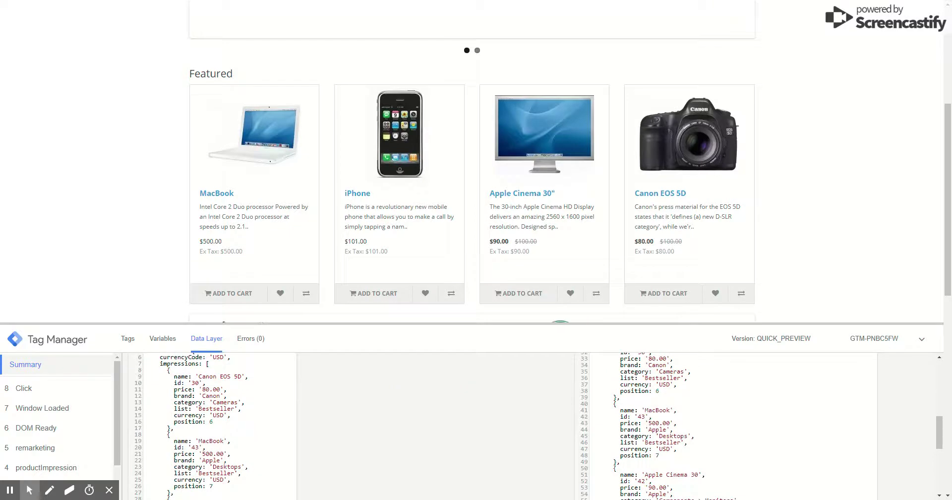
click(128, 339)
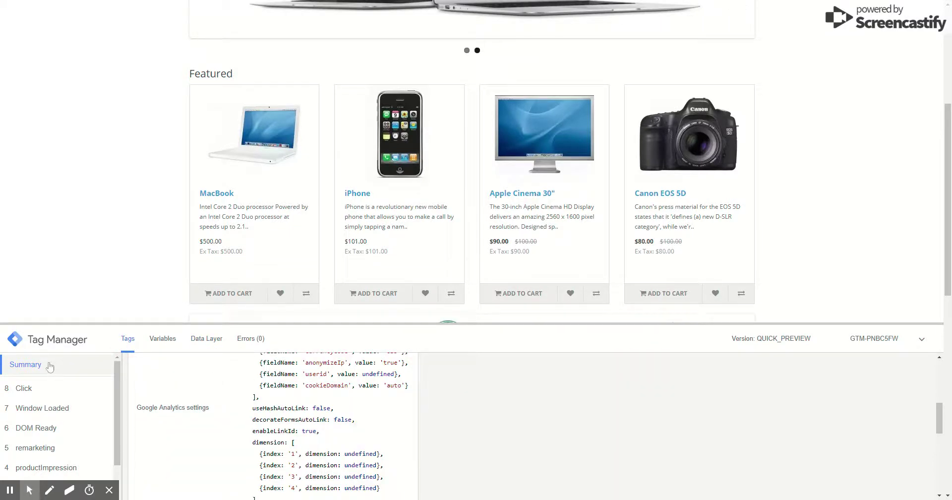
scroll(188, 392, up, 5)
click(133, 363)
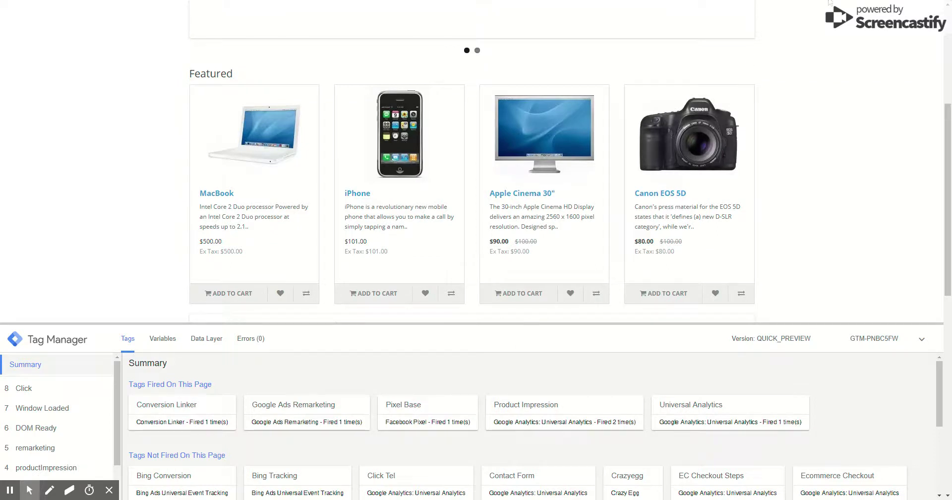
- Look through the Featured and Bestsellers product listings on the store's home page
click(664, 293)
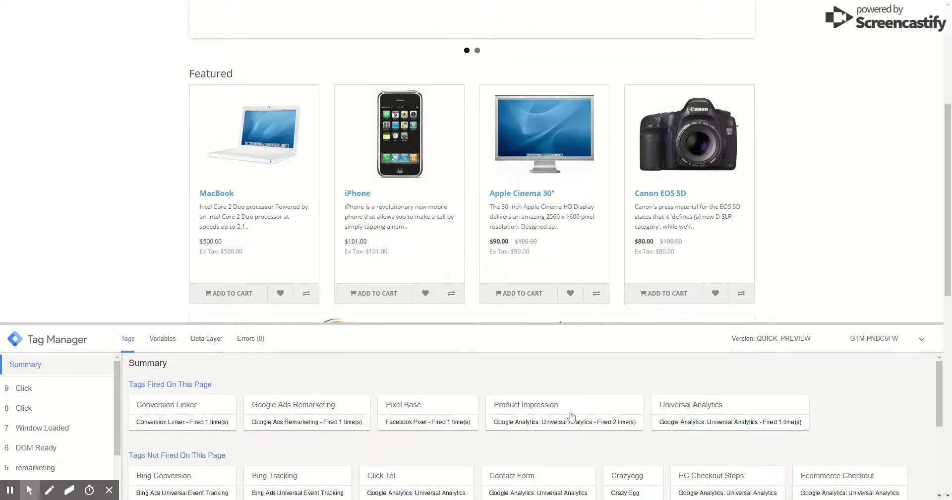
scroll(567, 415, down, 1)
scroll(567, 415, up, 1)
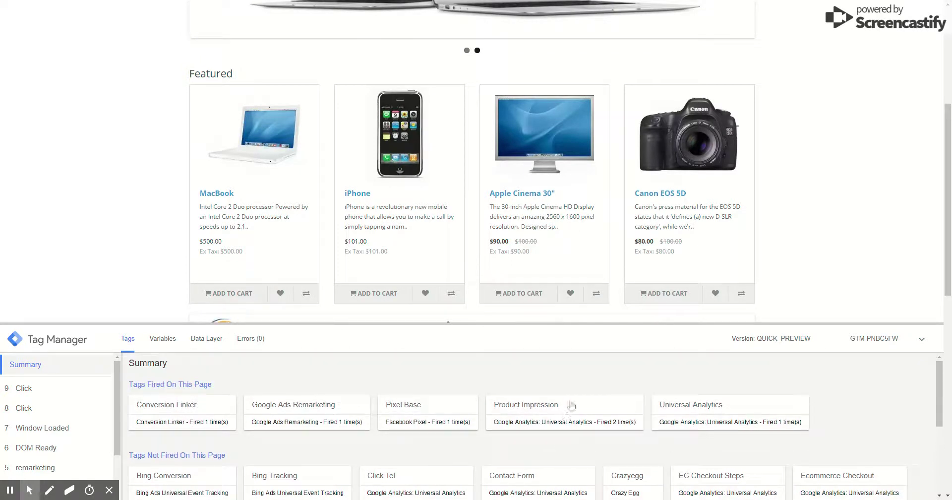
scroll(402, 151, up, 4)
scroll(329, 155, down, 6)
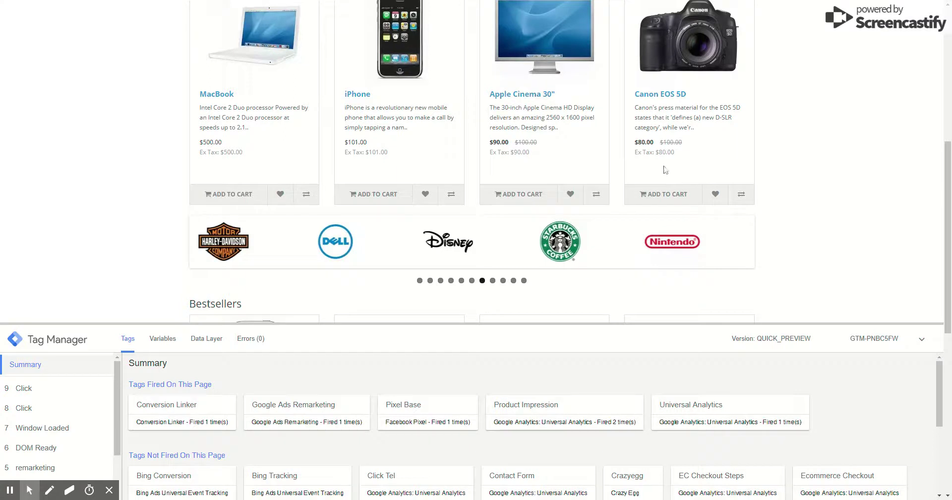
scroll(640, 248, down, 4)
scroll(656, 207, down, 2)
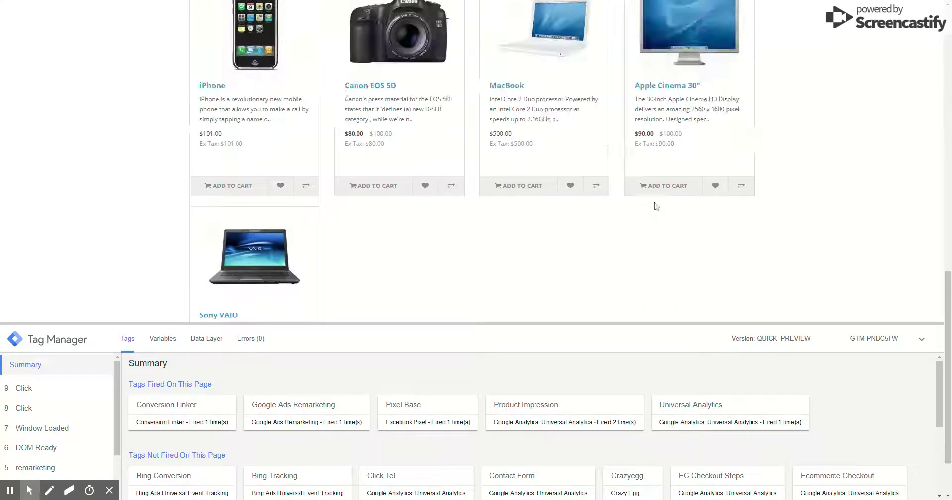
scroll(655, 207, up, 3)
- Examine the ecommerce impressions in the current data layer values, highlighting the Bestseller product entries
click(207, 337)
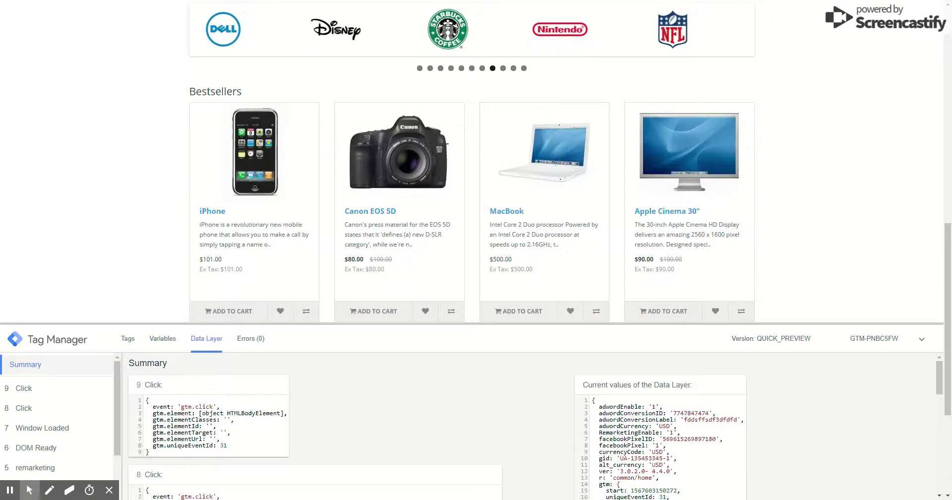
scroll(312, 416, down, 3)
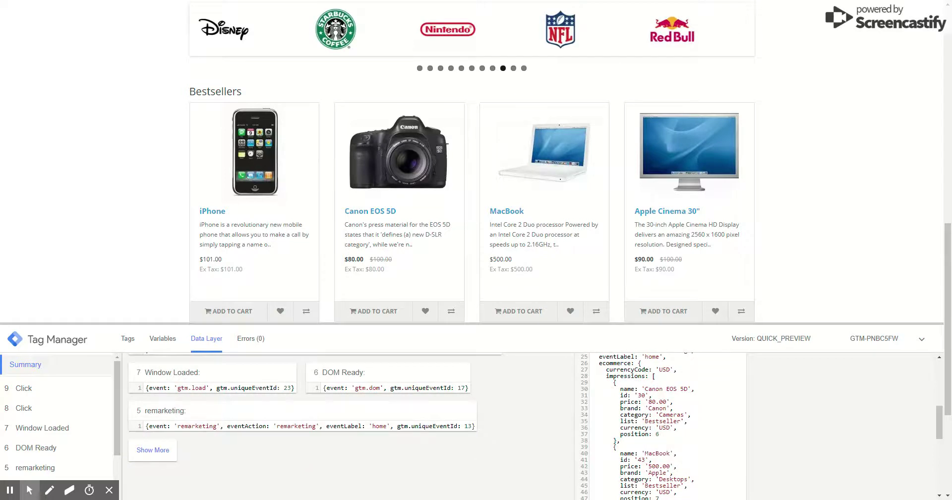
drag(606, 376, 732, 455)
scroll(667, 427, down, 5)
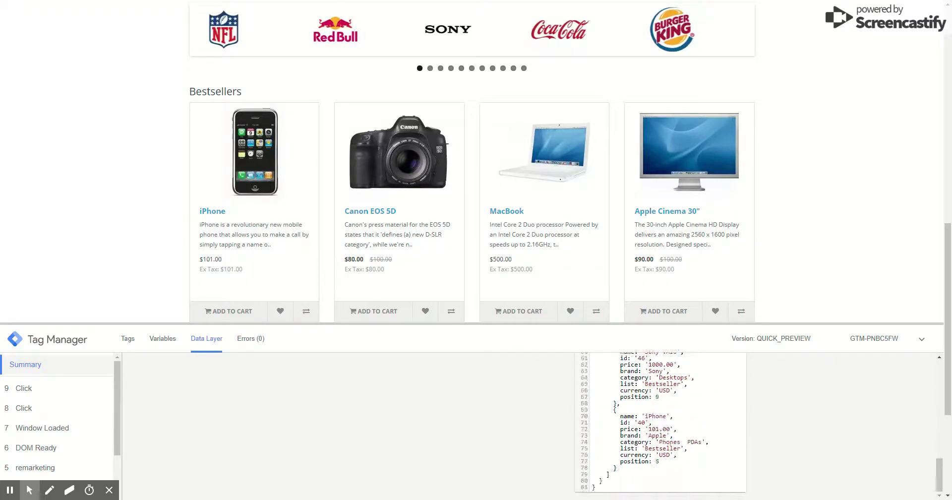
scroll(319, 369, up, 10)
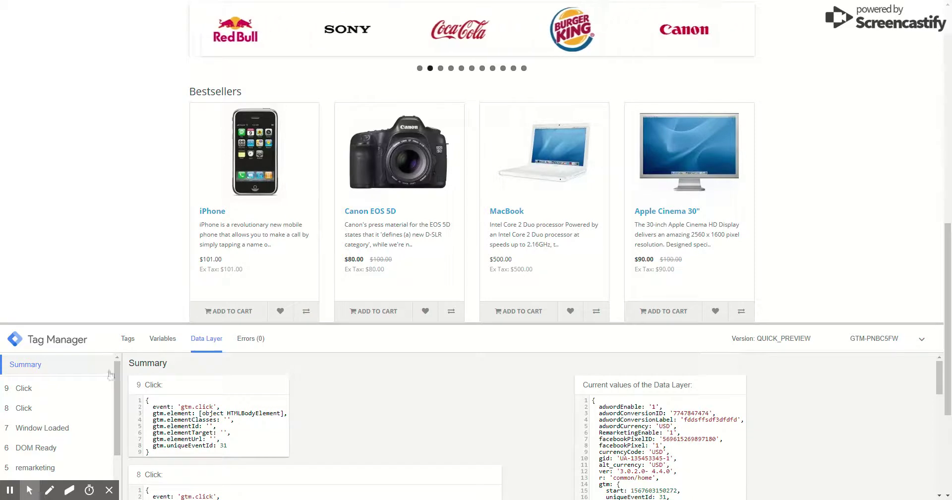
- Return to the summary of fired tags and add the iPhone from Bestsellers to the shopping cart
click(128, 339)
scroll(347, 223, up, 4)
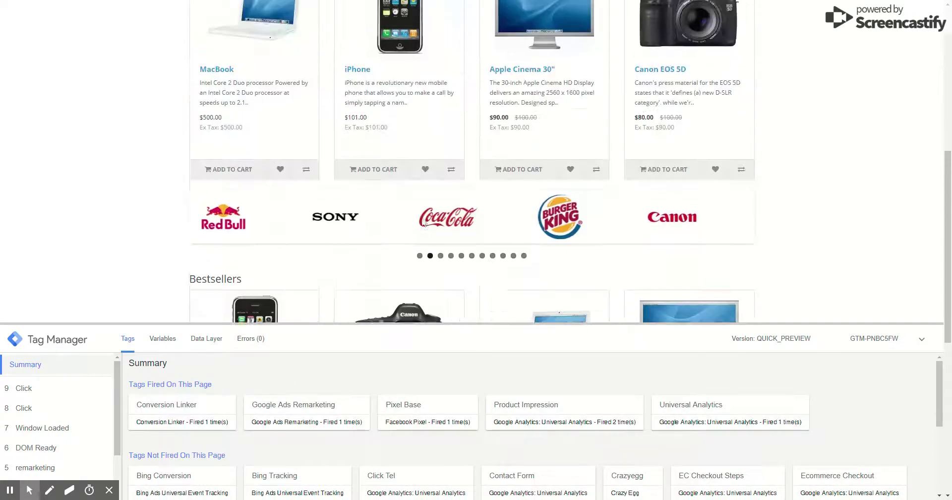
scroll(423, 221, down, 5)
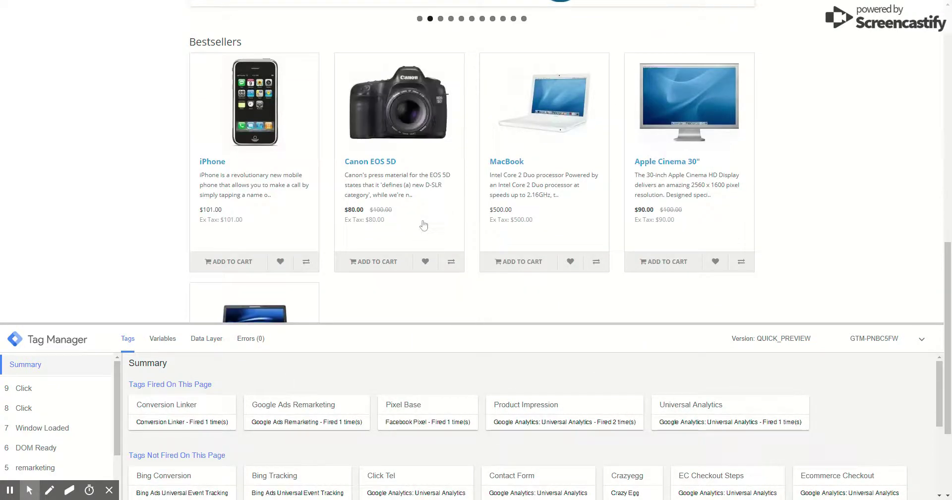
click(228, 263)
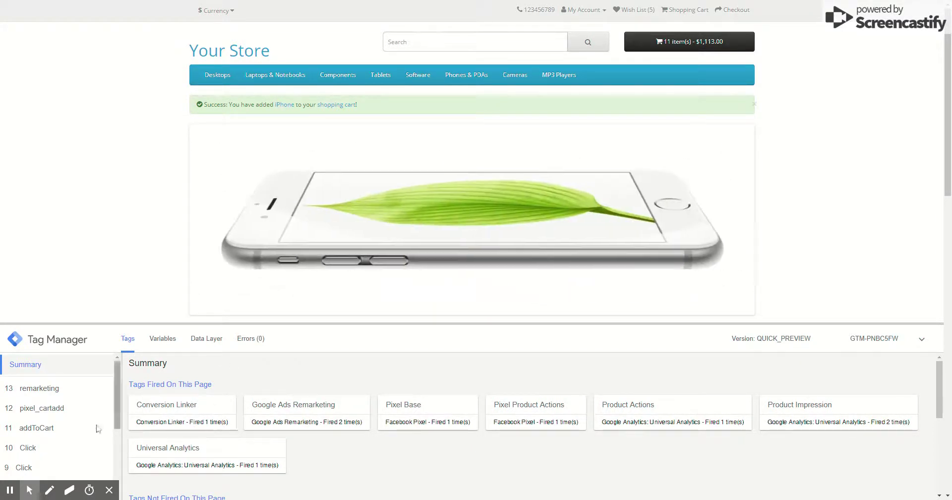
- Check which tags fired on the addToCart, pixel_cartadd and remarketing events
click(61, 436)
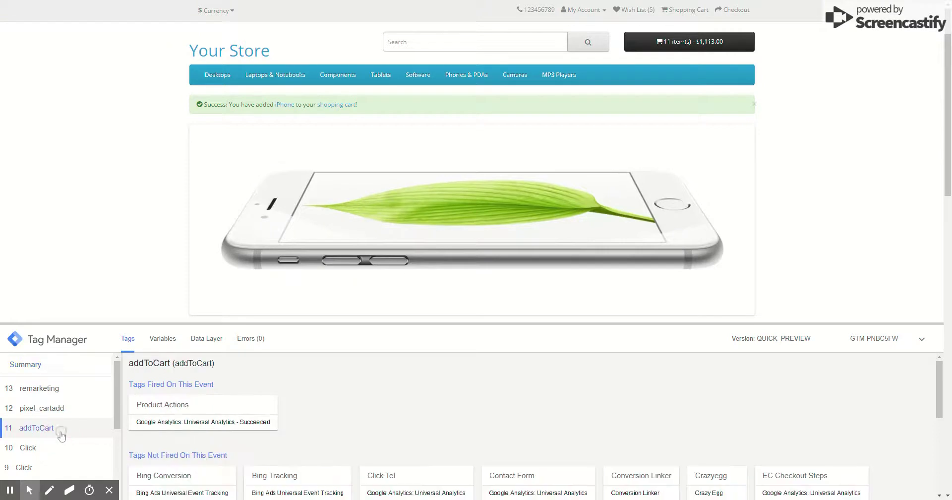
click(63, 414)
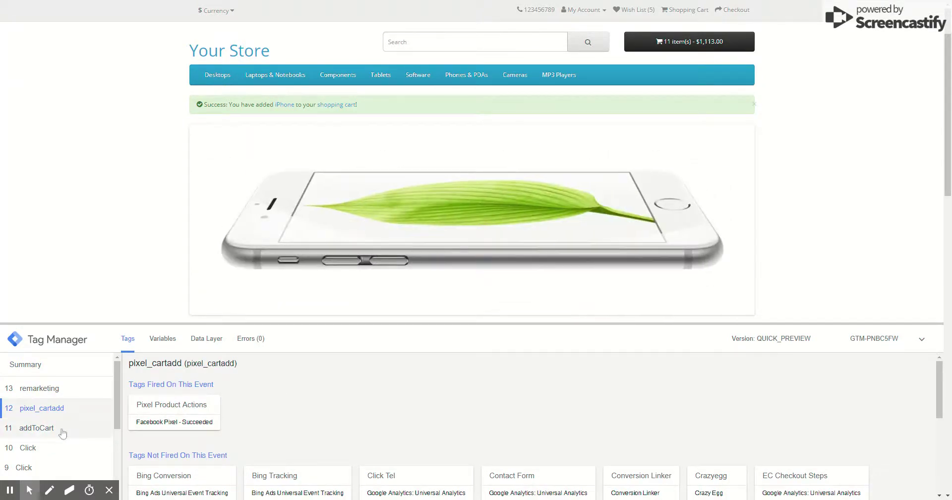
click(62, 430)
click(64, 415)
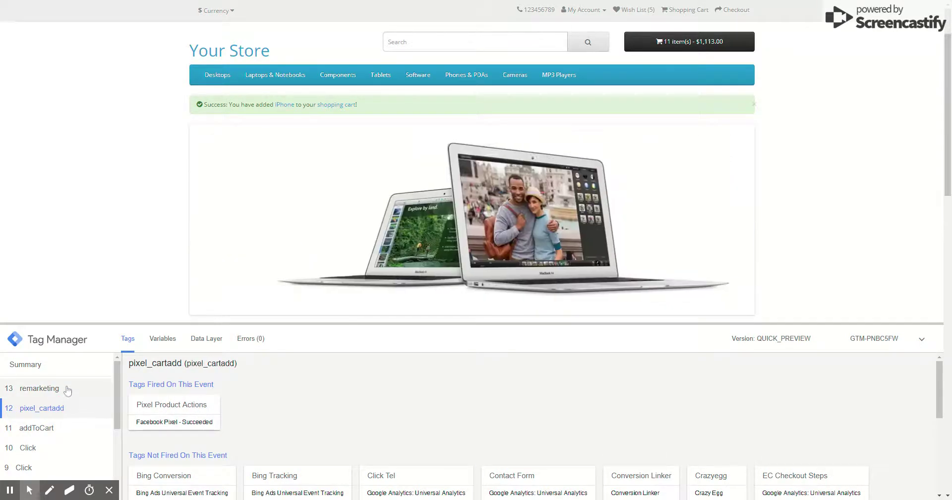
click(68, 391)
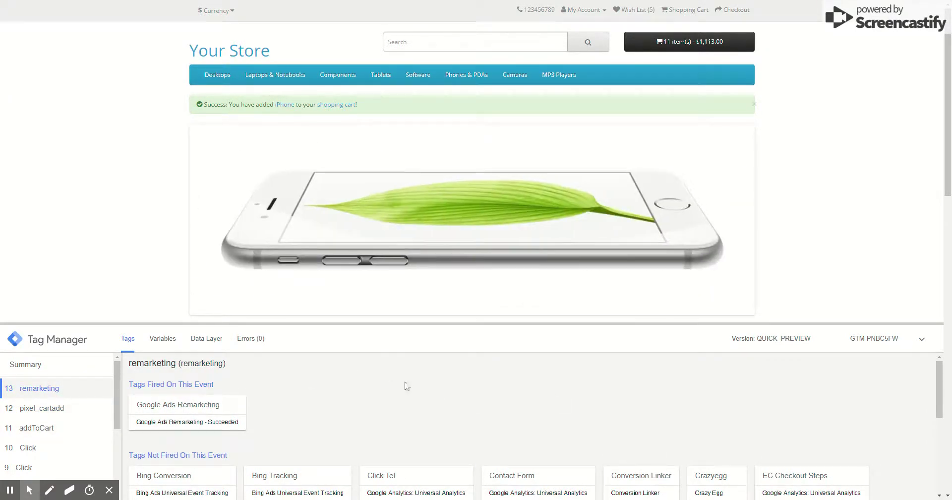
- Examine the addToCart event's data layer and highlight its ecommerce block with the product details
click(79, 428)
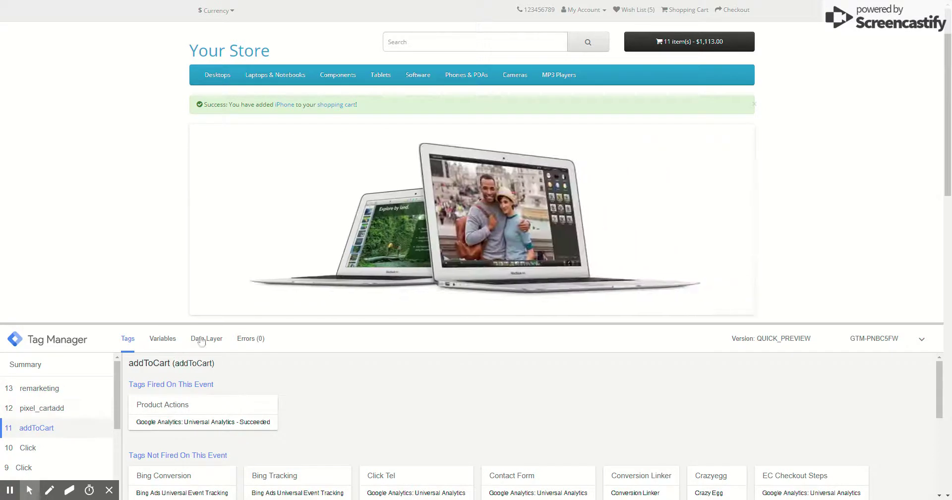
click(206, 338)
scroll(305, 426, down, 1)
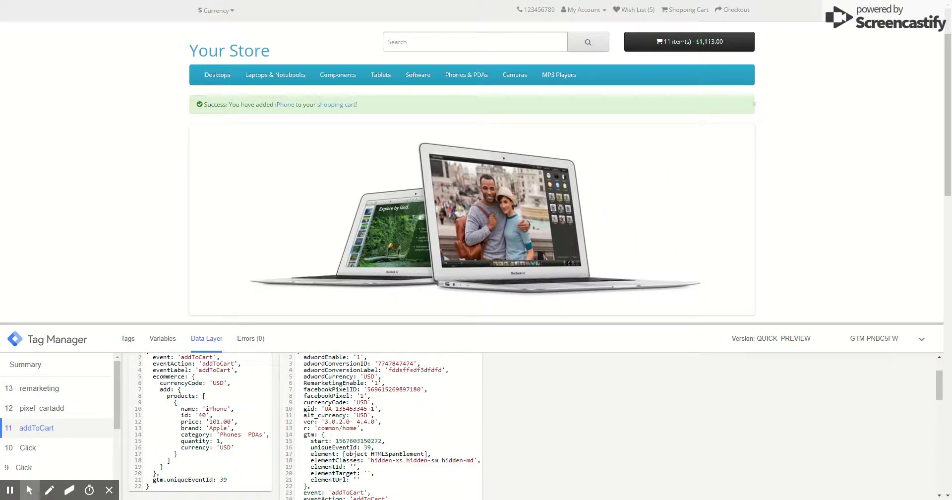
drag(151, 376, 251, 466)
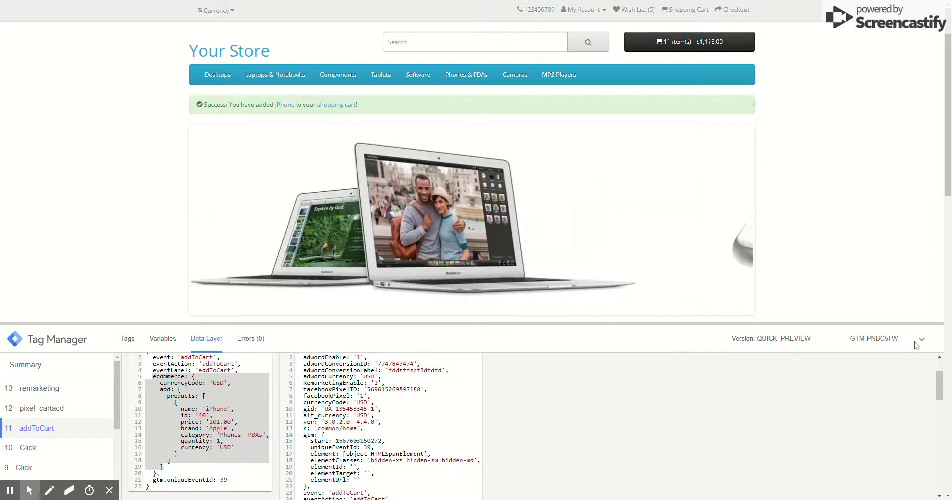
- Open the iPhone's product page from the Featured products and view its description and related products
scroll(350, 308, down, 5)
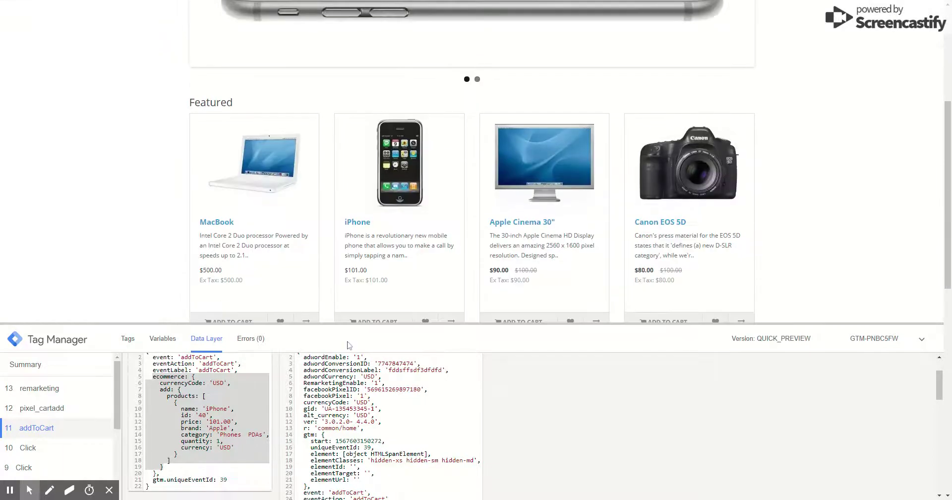
click(403, 179)
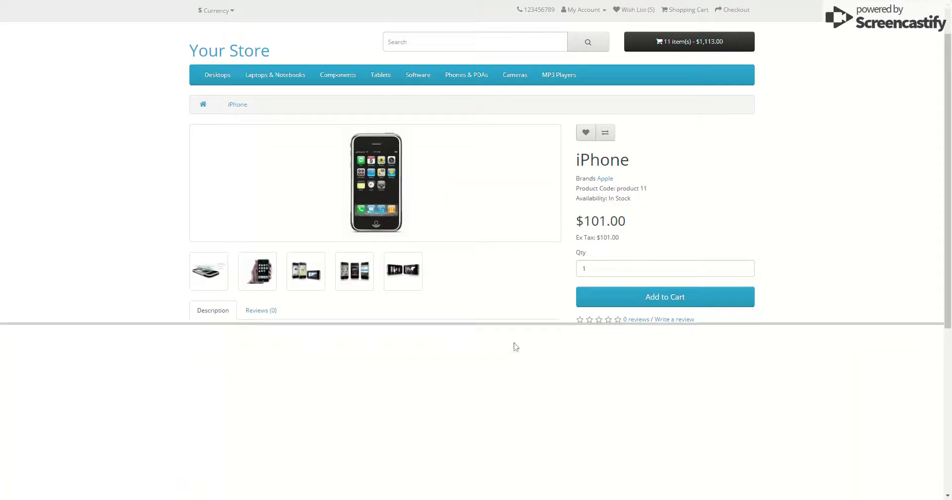
scroll(519, 346, down, 2)
scroll(519, 346, down, 3)
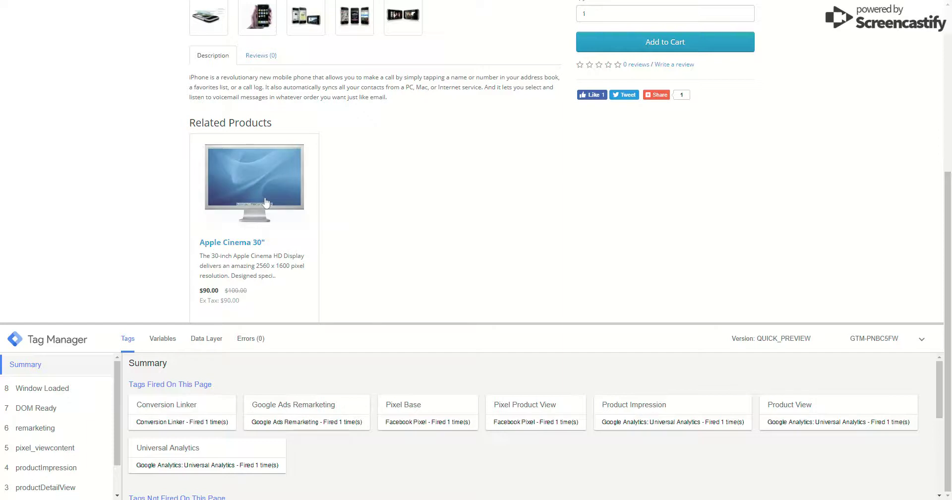
- Examine the iPhone product page's data layer events and highlight the products block under ecommerce detail in the current values
click(206, 338)
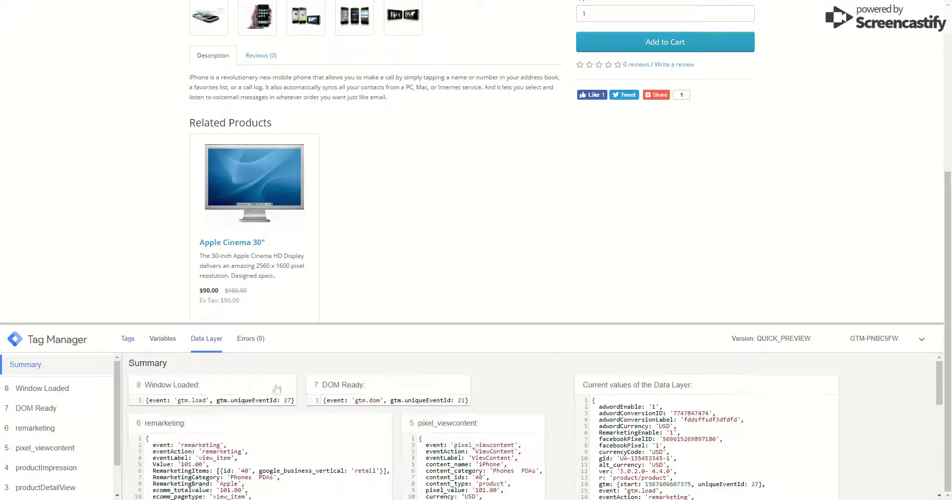
scroll(293, 427, down, 3)
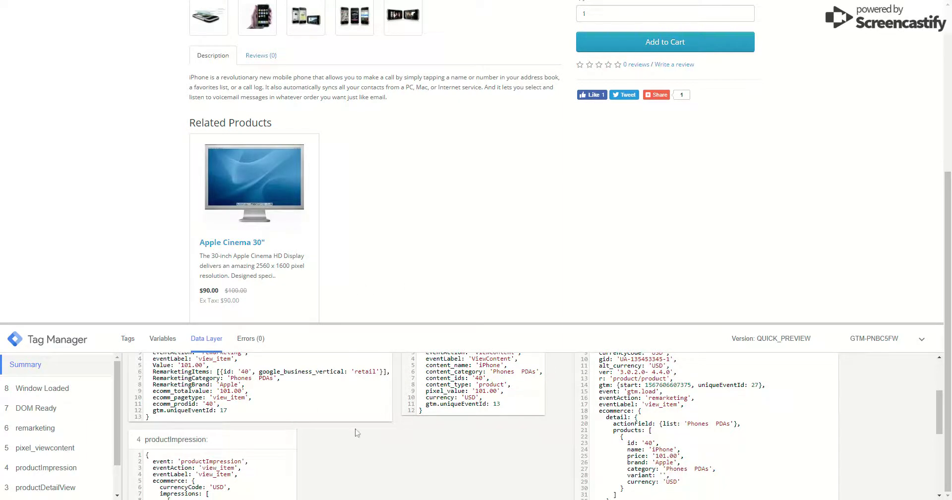
scroll(357, 433, down, 4)
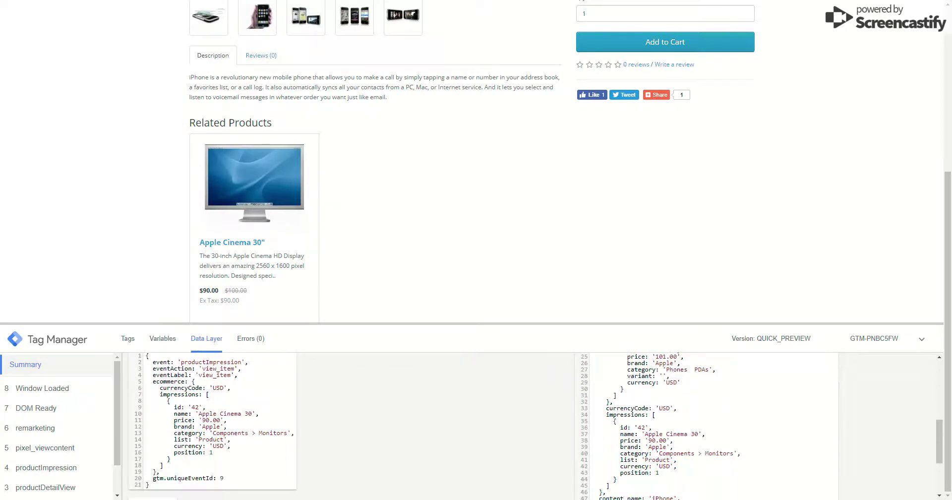
scroll(293, 426, up, 2)
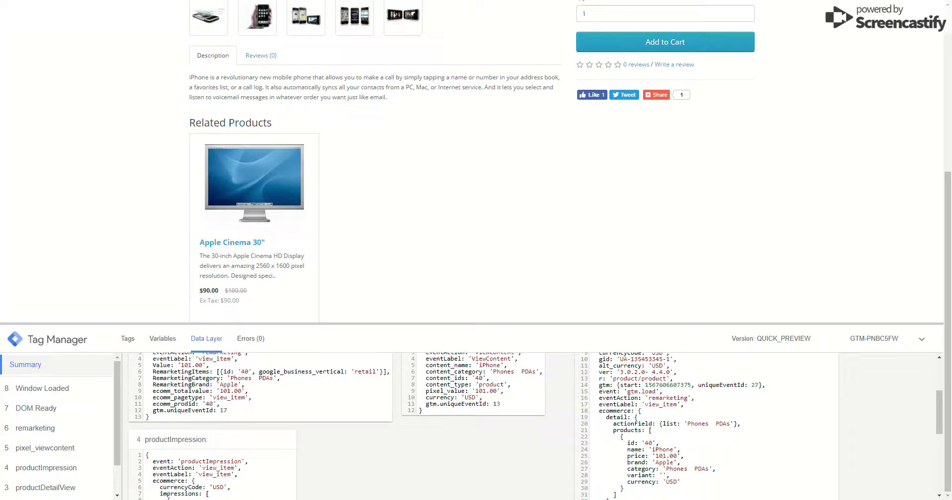
scroll(293, 427, down, 2)
scroll(293, 427, up, 2)
scroll(292, 426, down, 2)
scroll(292, 426, down, 1)
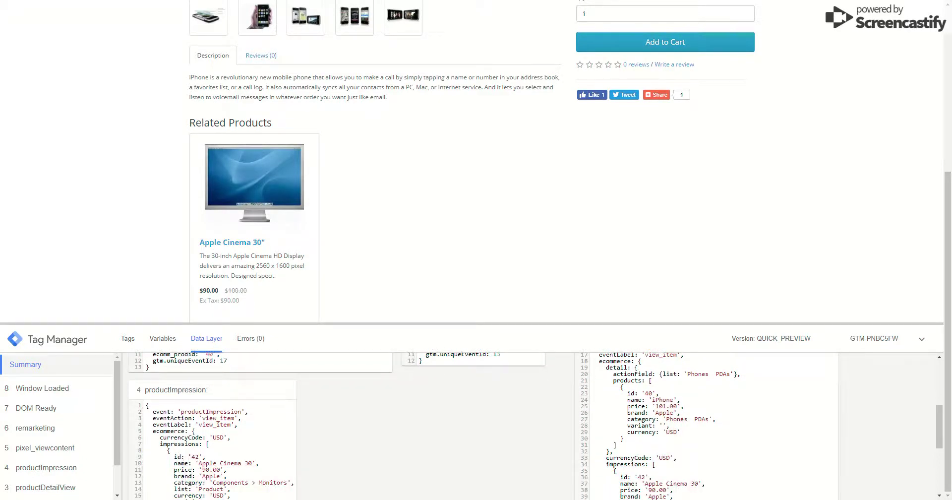
drag(613, 381, 617, 445)
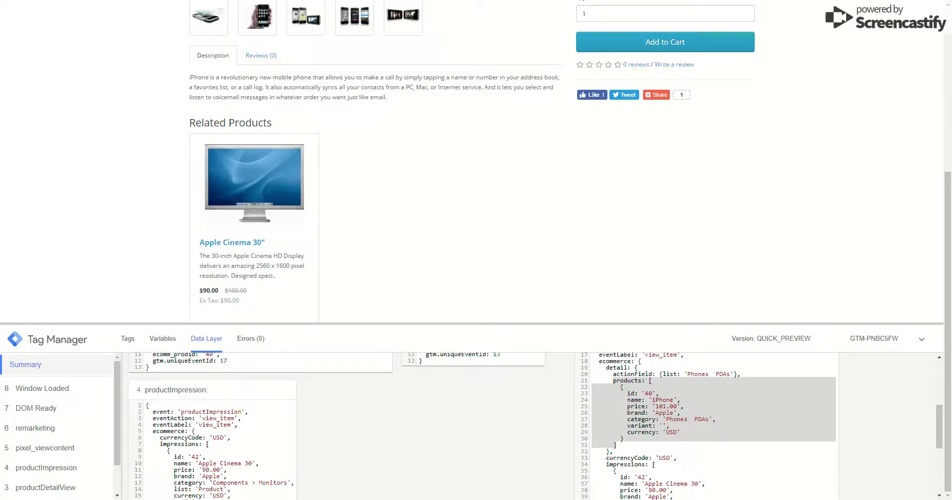
- Highlight the pixel content values and the remarketing values from RemarketingItems to ecomm_pagetype in the current data layer
scroll(535, 424, down, 2)
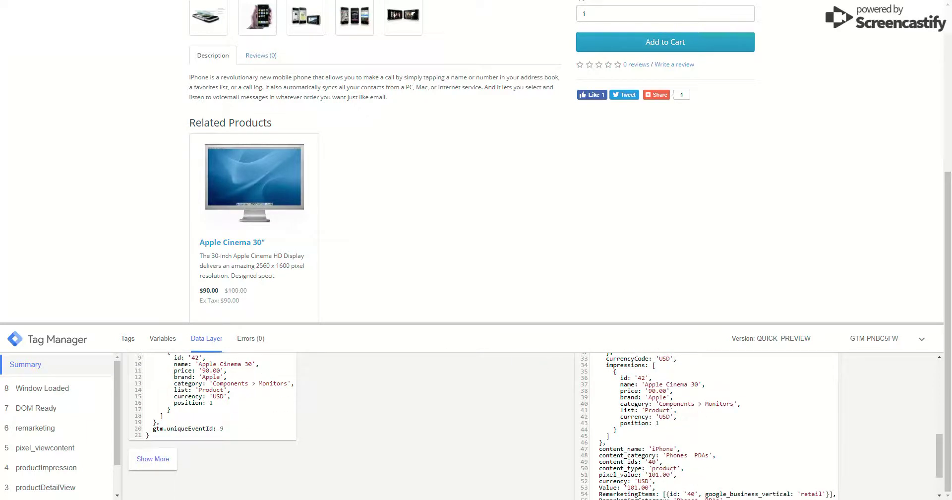
scroll(535, 424, down, 1)
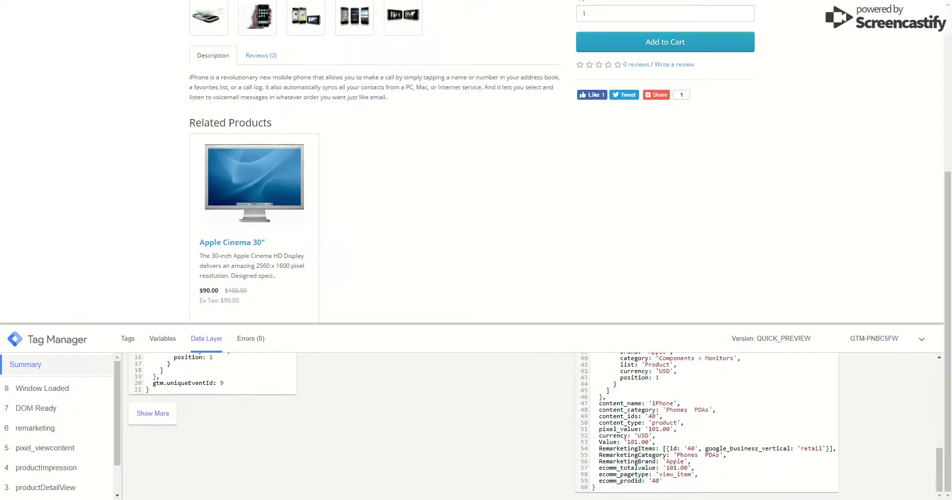
drag(593, 402, 694, 468)
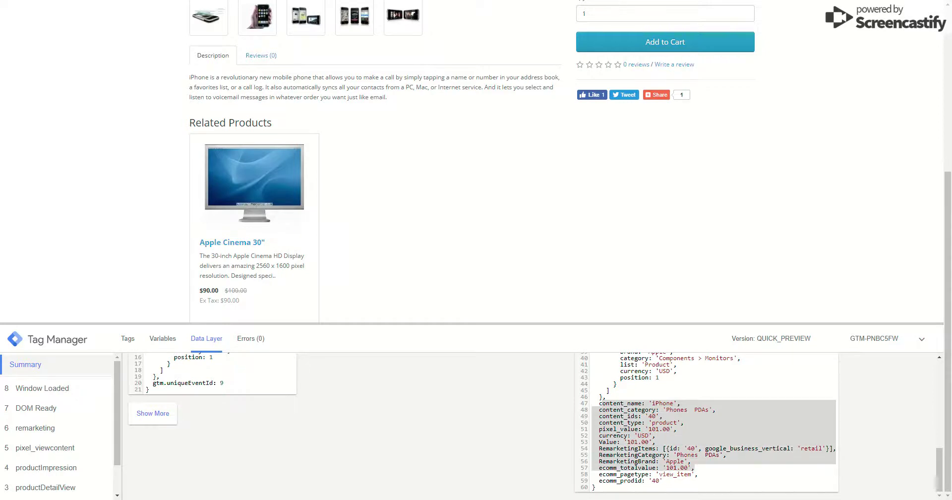
drag(599, 449, 826, 448)
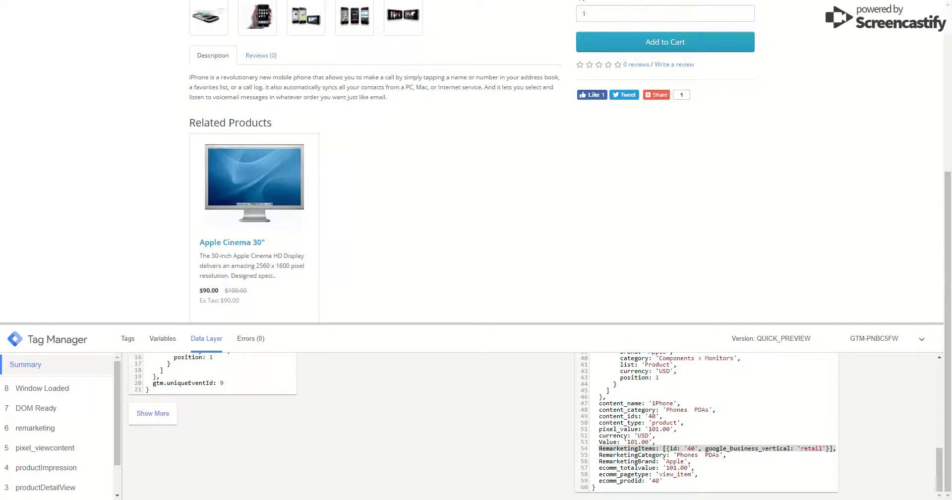
drag(825, 448, 698, 474)
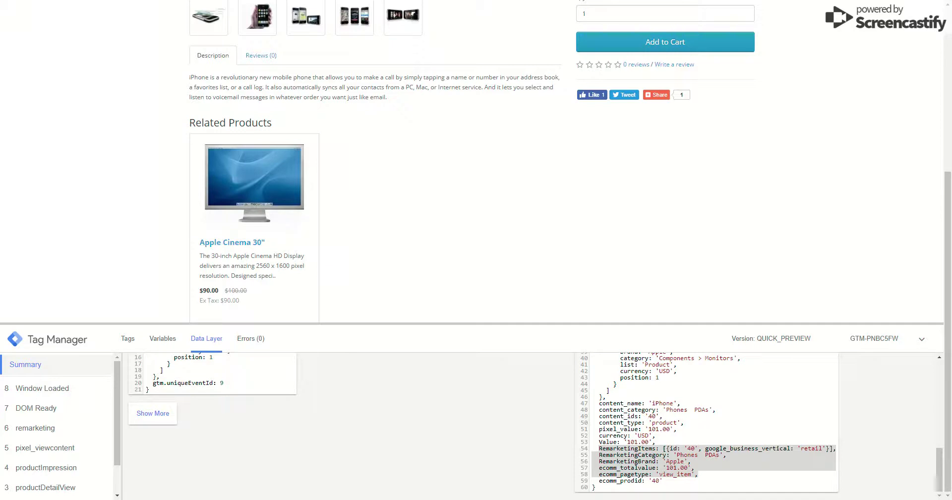
- Open the cart summary from the iPhone page and proceed to checkout
click(559, 286)
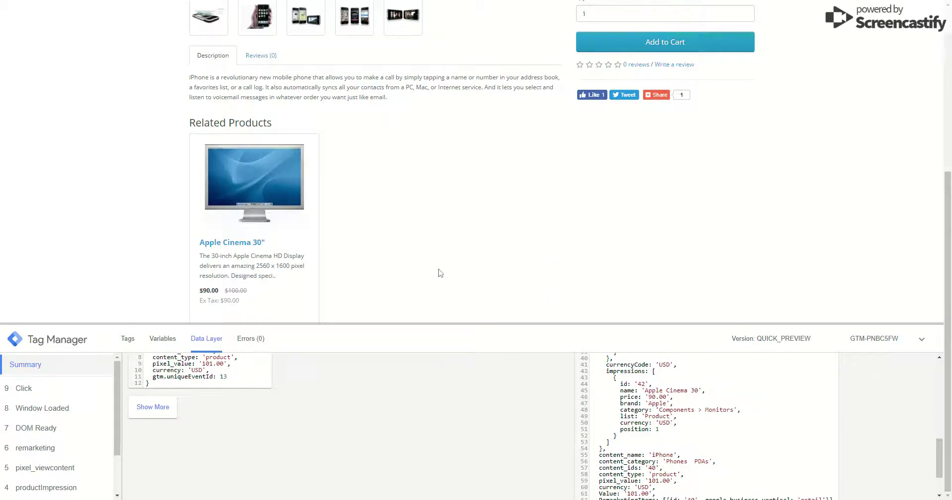
scroll(440, 272, up, 5)
scroll(440, 272, down, 1)
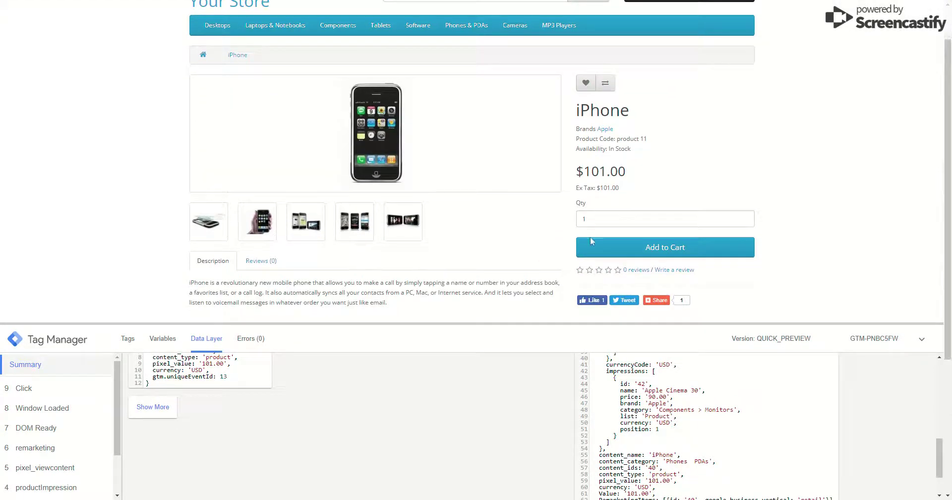
scroll(440, 273, up, 1)
click(677, 47)
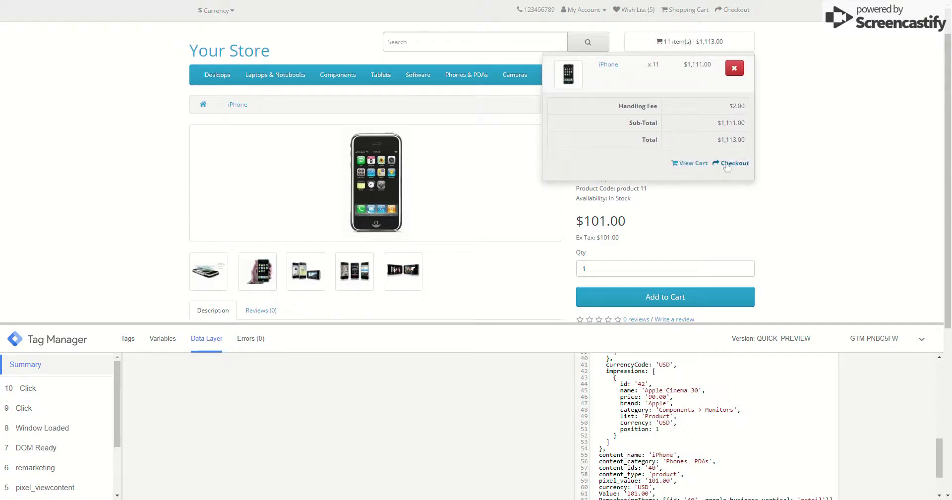
click(479, 193)
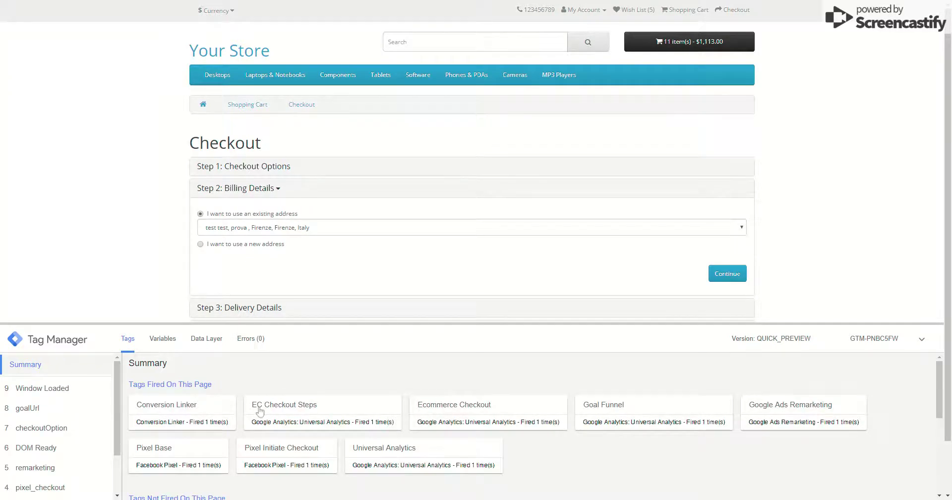
- Inspect the properties of the EC Checkout Steps and Ecommerce Checkout tags fired on the checkout page
click(255, 408)
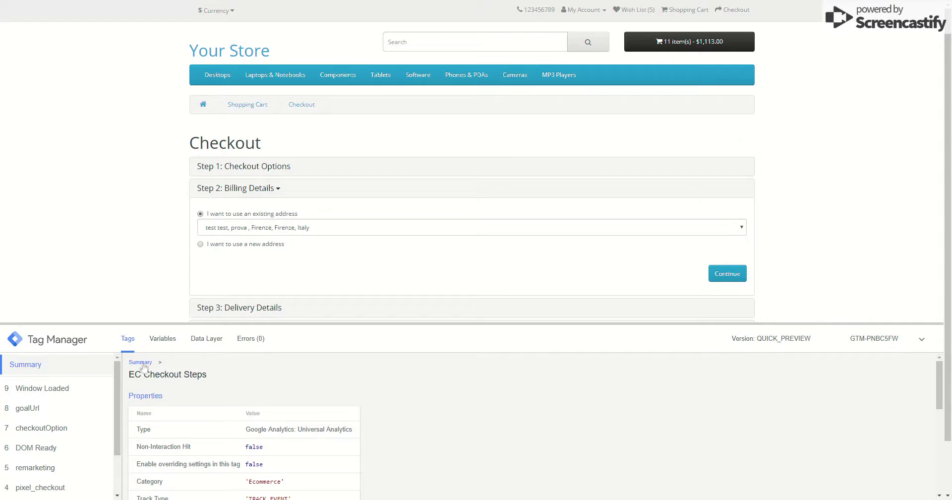
click(144, 367)
click(447, 419)
scroll(424, 426, down, 3)
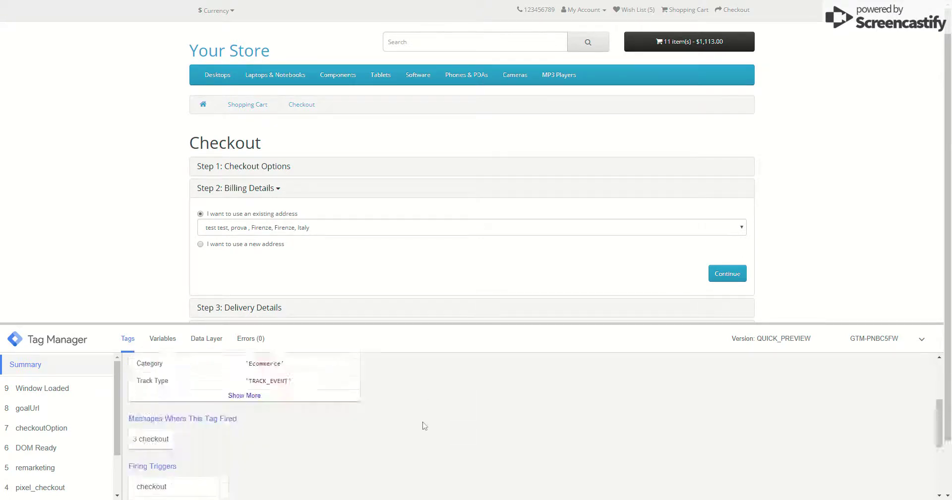
scroll(377, 406, up, 2)
- Examine the checkout page's data layer, including the ecommerce checkout block, remarketing values and goal page values
click(207, 339)
scroll(347, 427, down, 3)
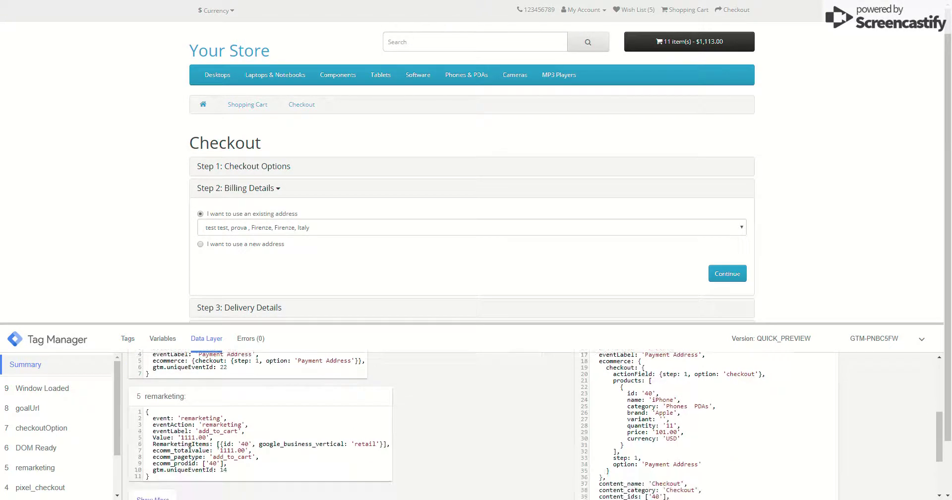
scroll(347, 426, up, 1)
scroll(347, 427, down, 2)
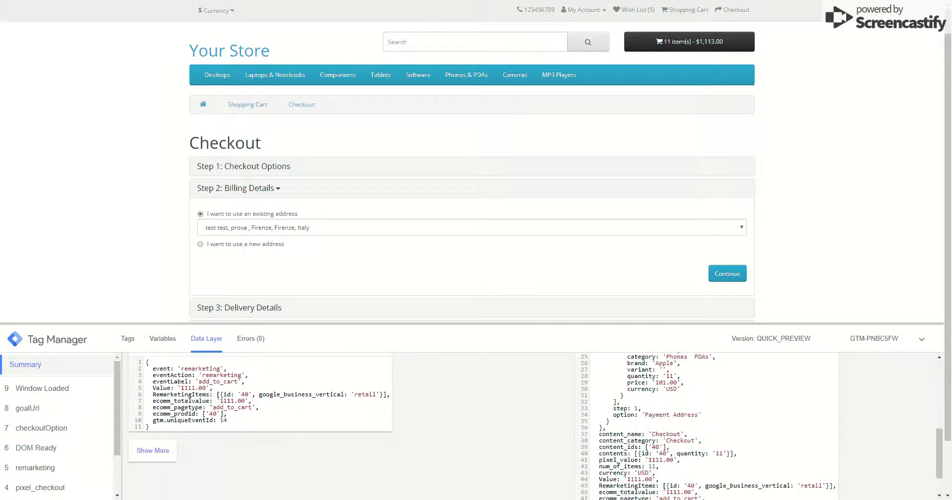
scroll(347, 427, down, 1)
scroll(471, 198, down, 1)
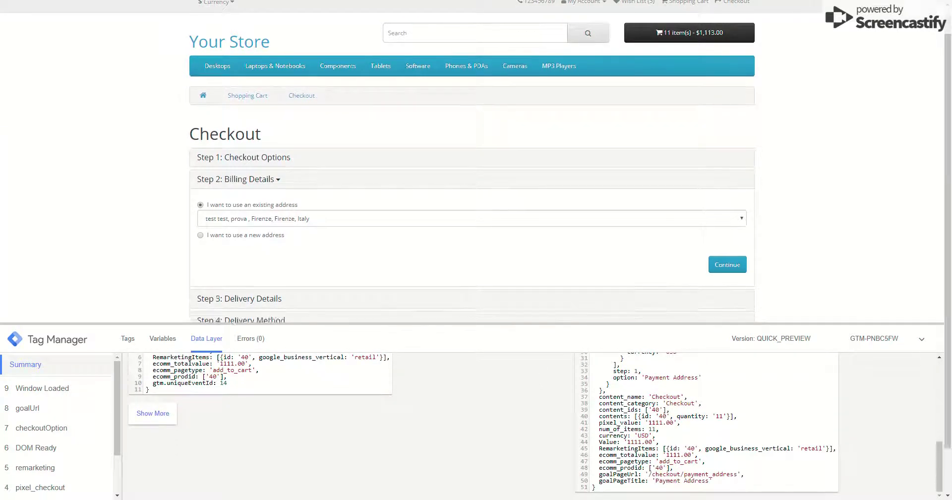
- Complete the Billing Details and Delivery Details steps of the checkout using the existing address
scroll(575, 287, down, 1)
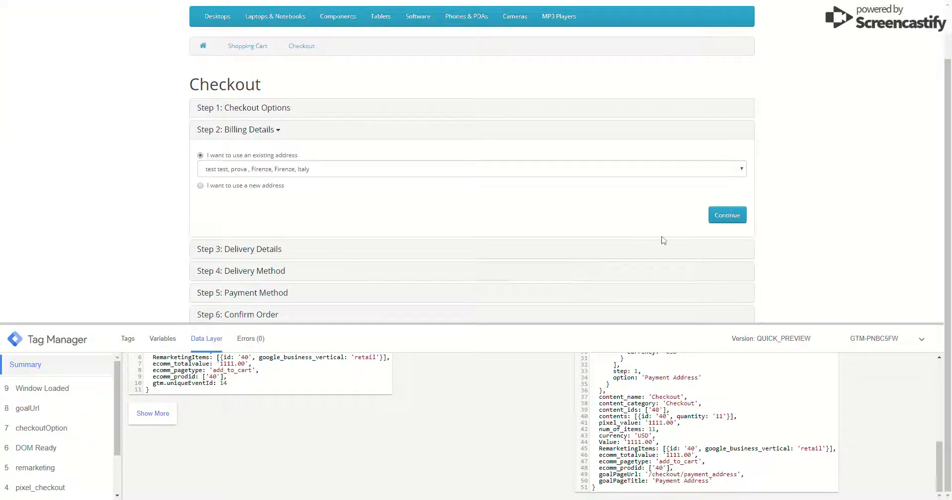
click(709, 220)
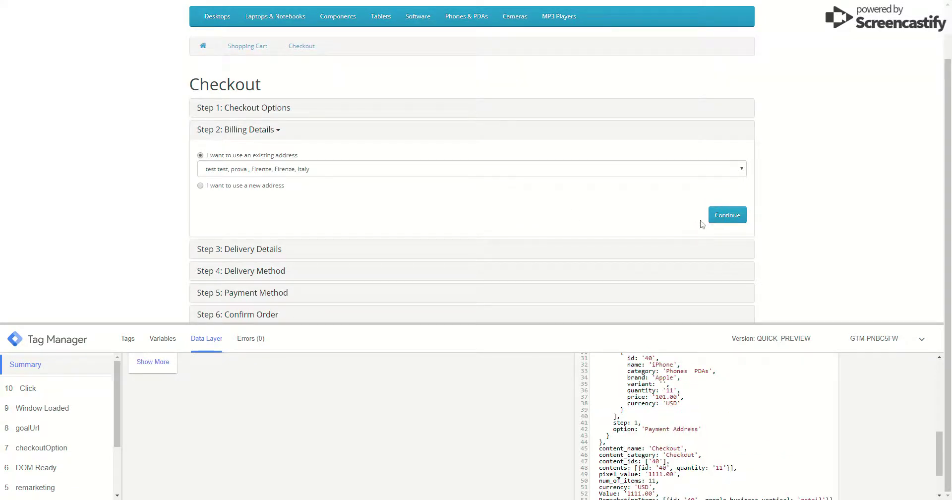
click(716, 217)
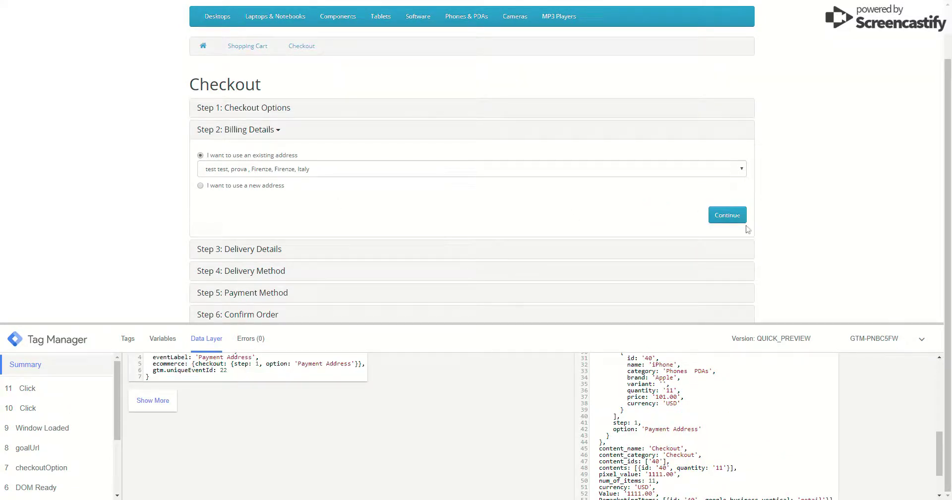
click(724, 215)
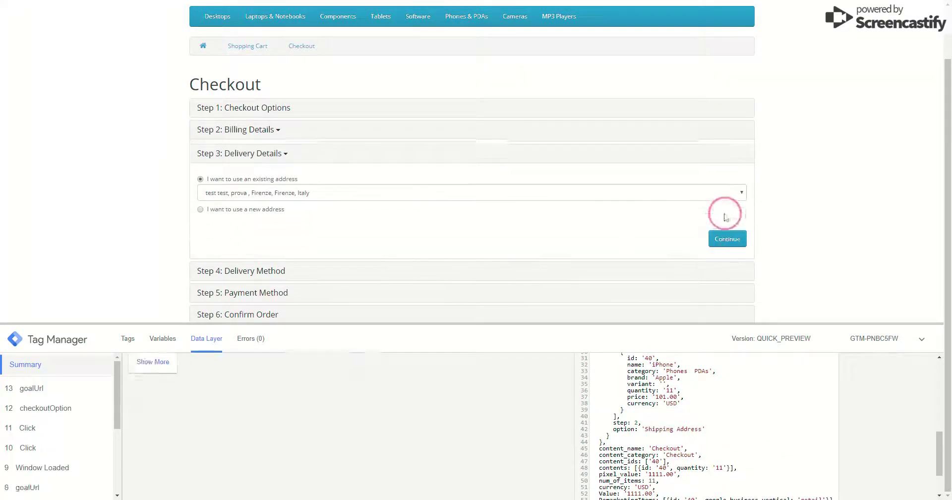
click(742, 238)
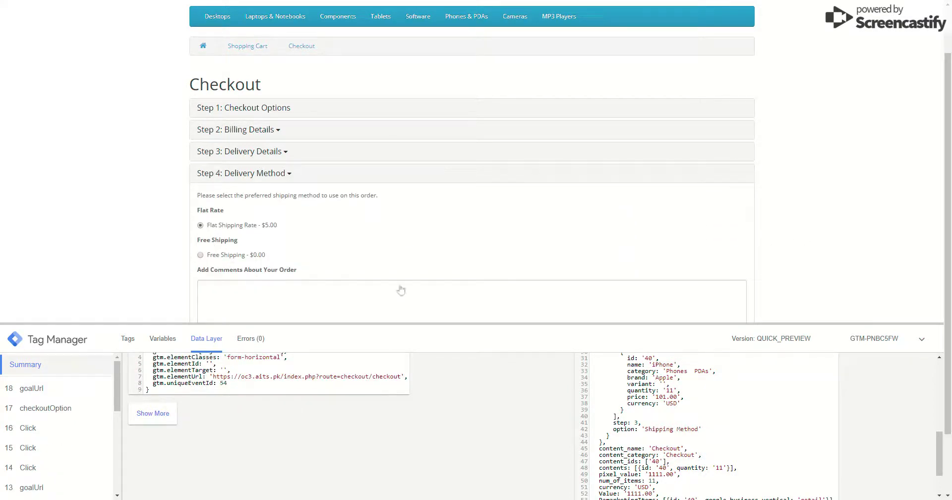
- Complete the Delivery Method step with Flat Shipping Rate and collapse the Tag Manager debug pane
scroll(399, 287, down, 2)
click(726, 293)
click(915, 350)
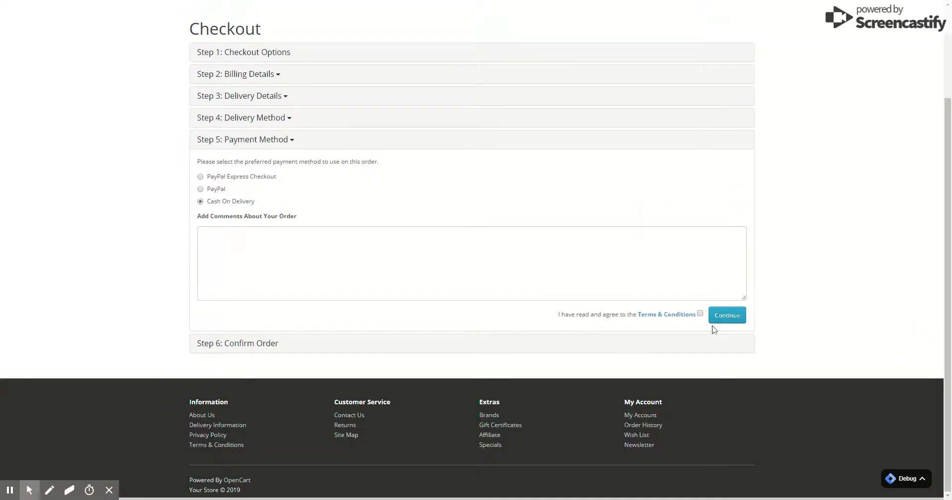
- Agree to the Terms & Conditions with Cash On Delivery as payment method and confirm the order
click(699, 313)
click(725, 316)
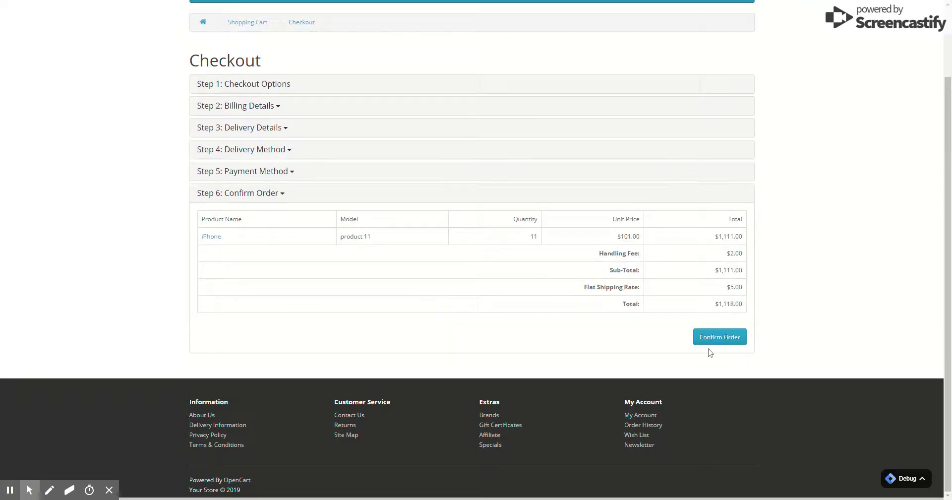
click(719, 344)
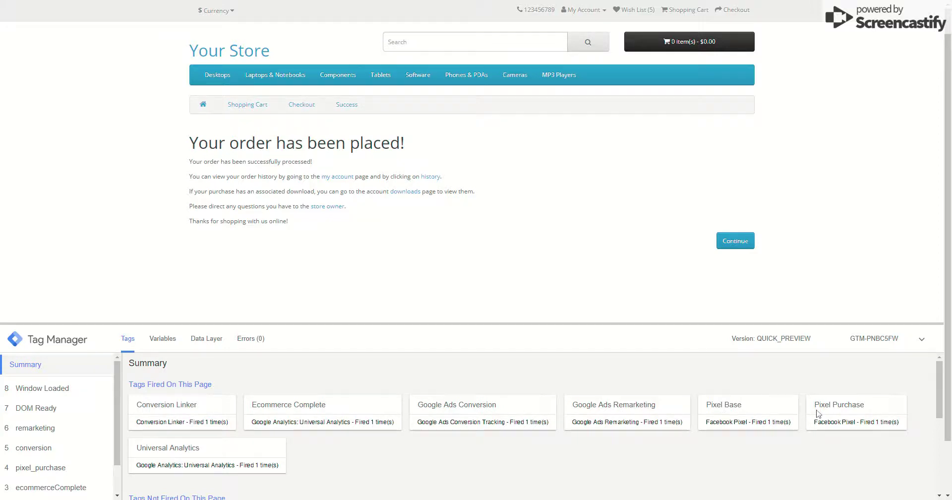
- Inspect the Pixel Purchase tag and highlight the pixel_purchase event's values in the data layer before collapsing the debug pane
click(831, 412)
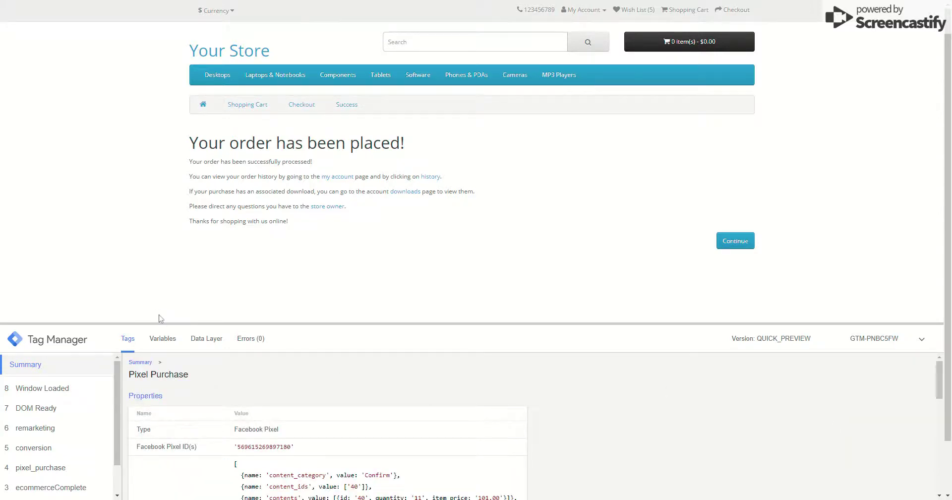
click(207, 342)
scroll(346, 454, down, 3)
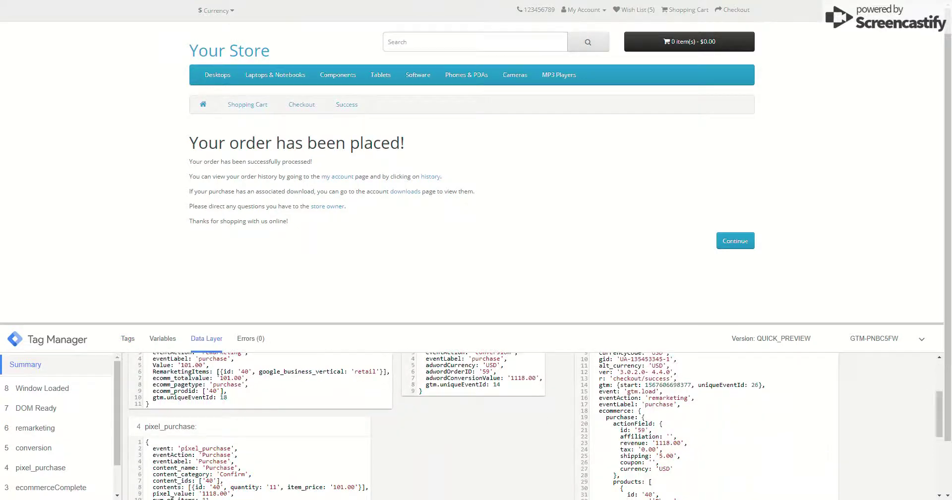
scroll(347, 427, down, 1)
drag(146, 398, 210, 457)
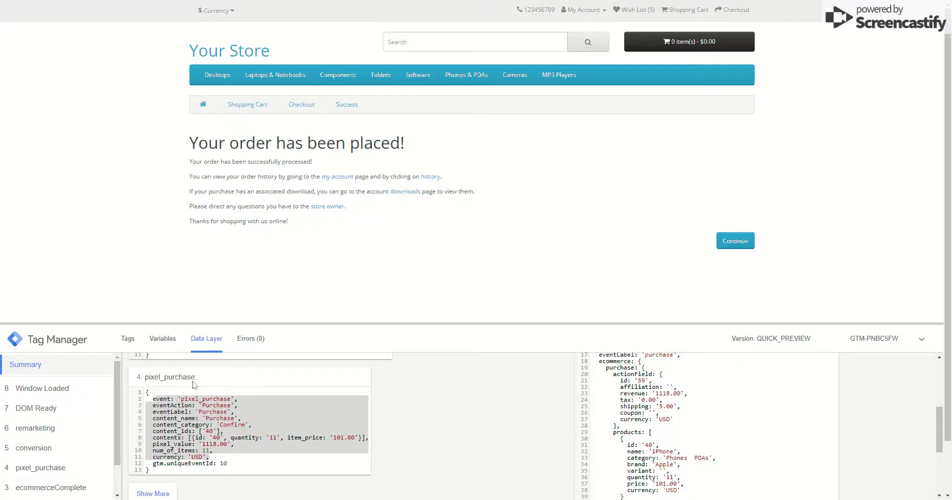
scroll(282, 397, up, 4)
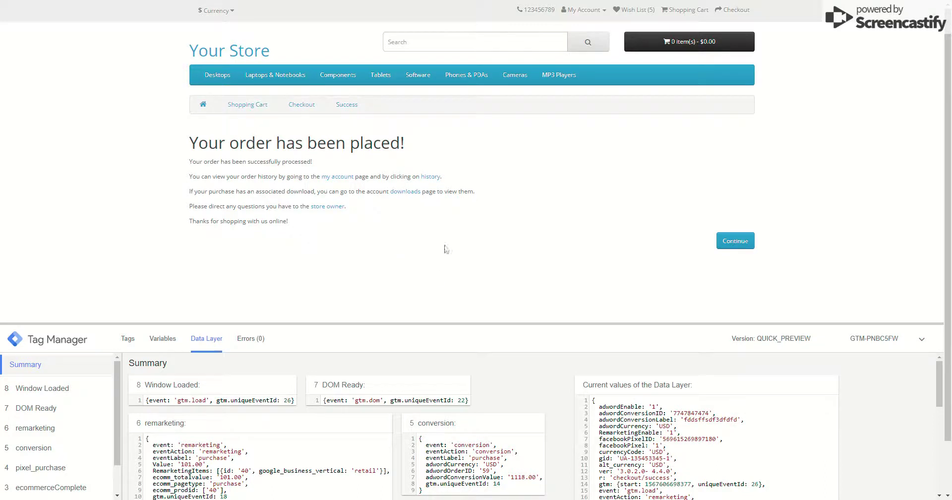
click(921, 339)
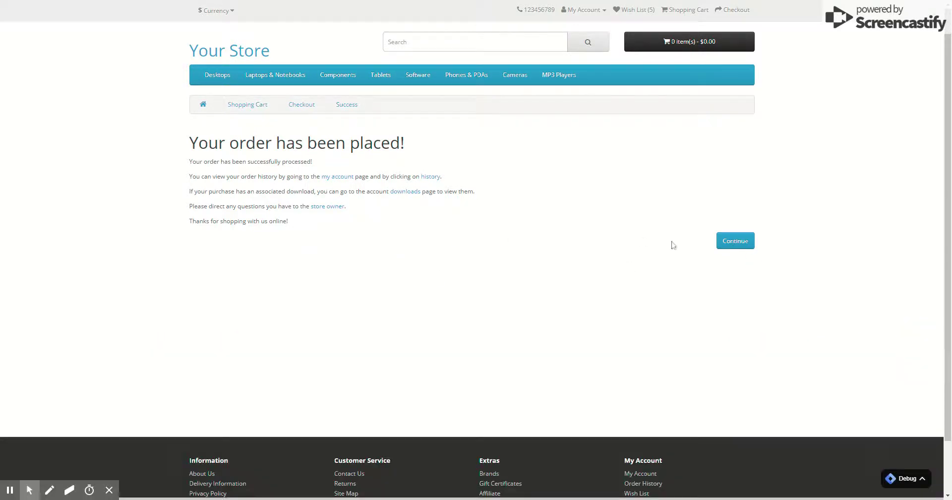